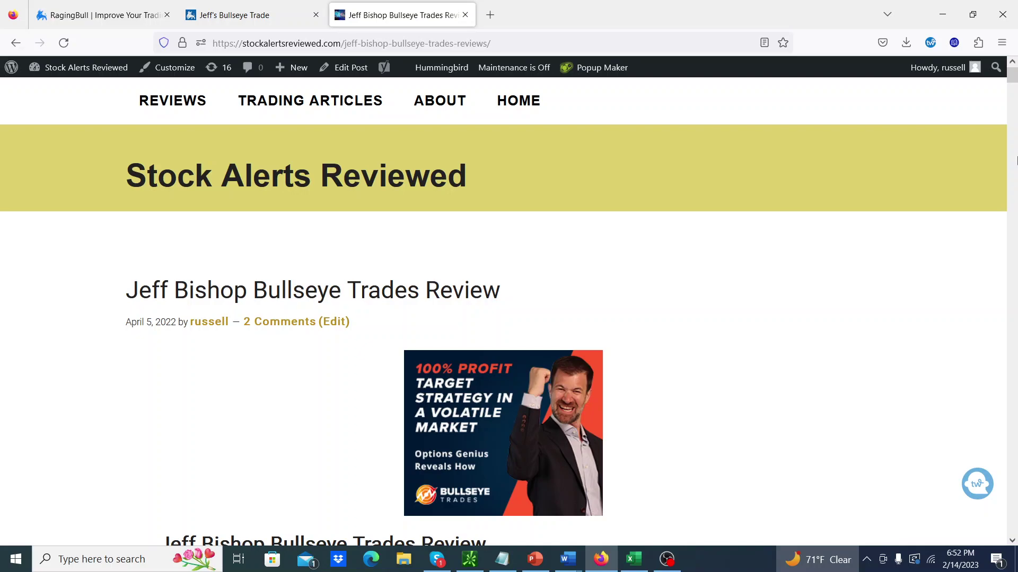
# - Scroll the Bullseye Trades review to the dated list of past trade results, including the CAT 250 call
pyautogui.moveTo(1013, 77); pyautogui.dragTo(1004, 190)
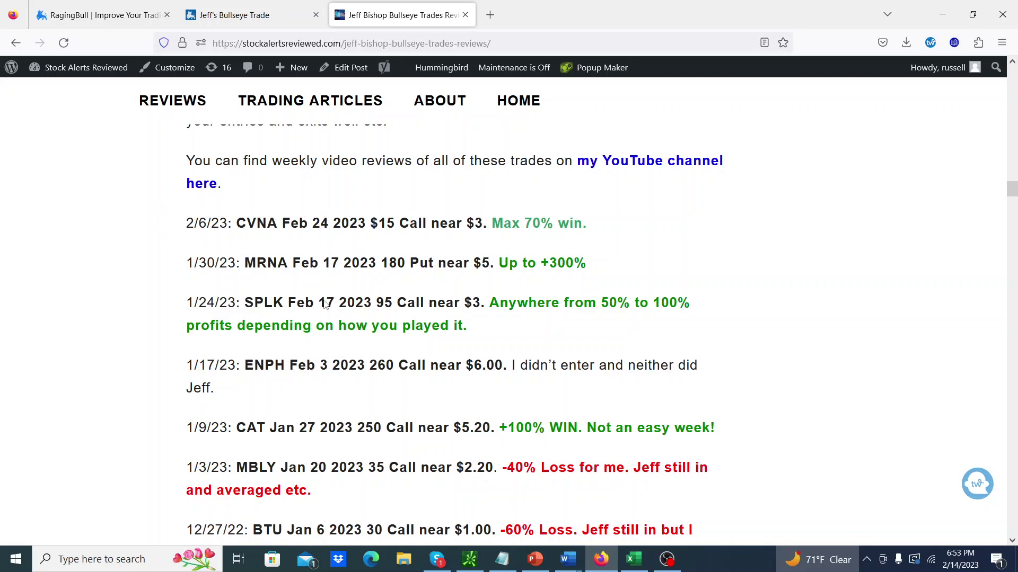
# - Close the RagingBull sale tab and highlight the CAT Jan 27 2023 '250 Call near $5.20' entry
pyautogui.click(125, 20)
pyautogui.click(187, 16)
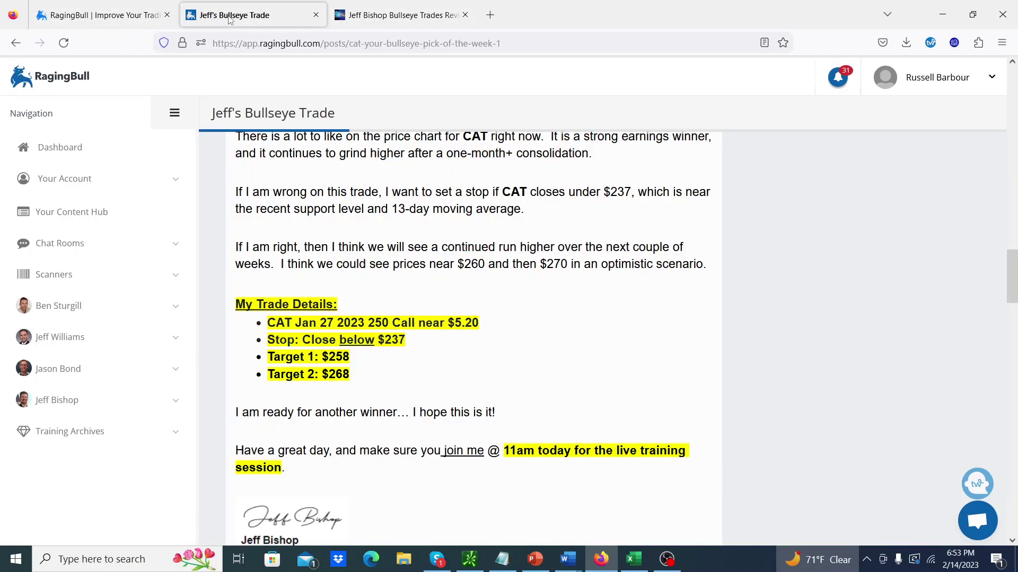
pyautogui.click(167, 15)
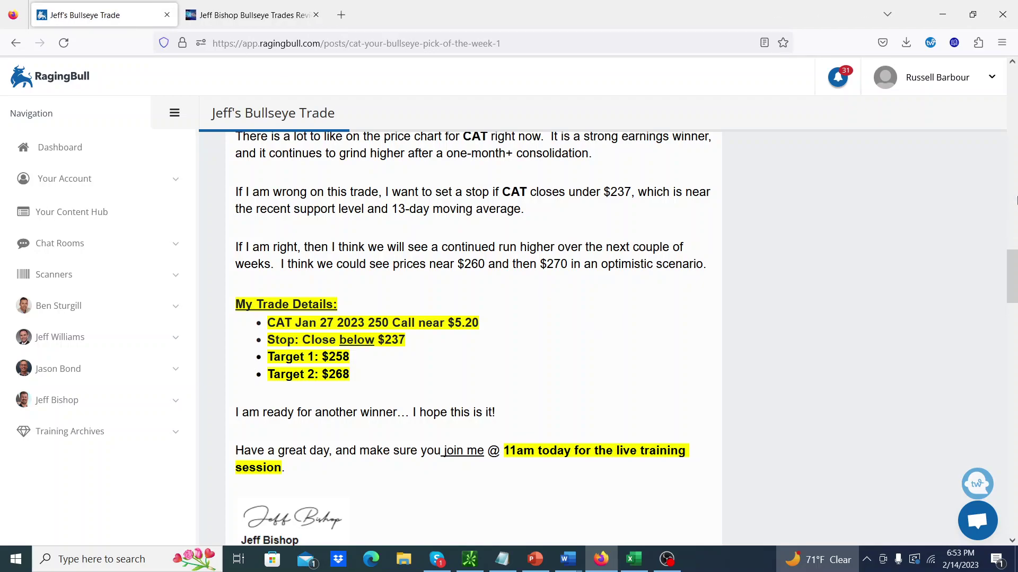
pyautogui.scroll(-2, 600, 241)
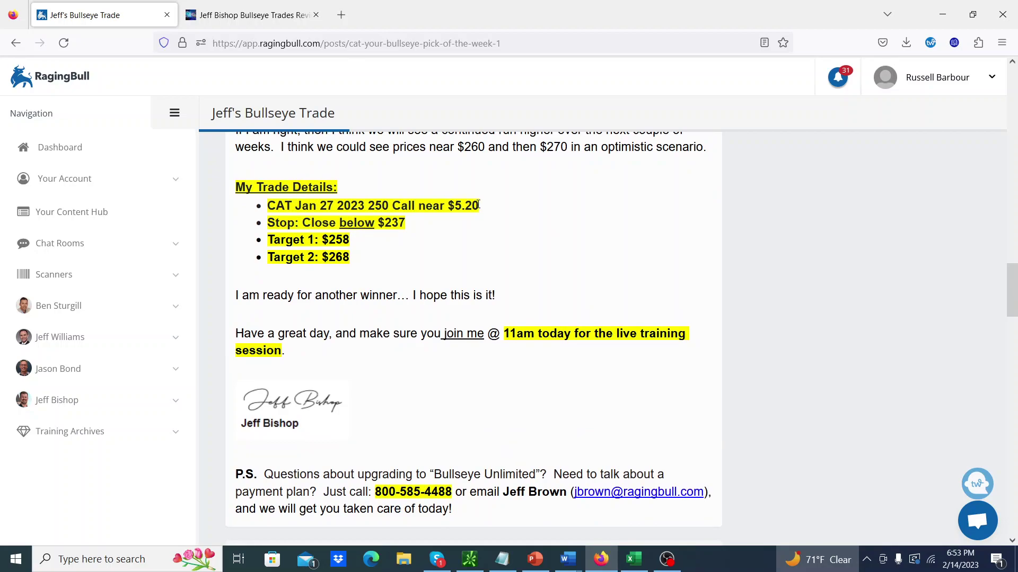
pyautogui.moveTo(478, 205); pyautogui.dragTo(369, 206)
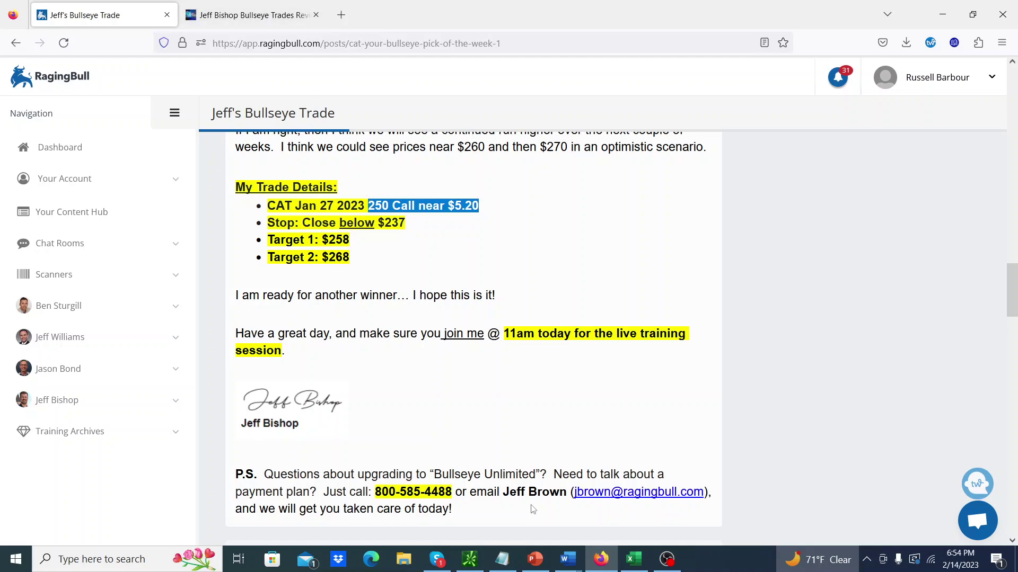
# - Walk through slide 27's bullets on rough assumptions and delta 0.50 moving $0.50 per $1
pyautogui.click(535, 559)
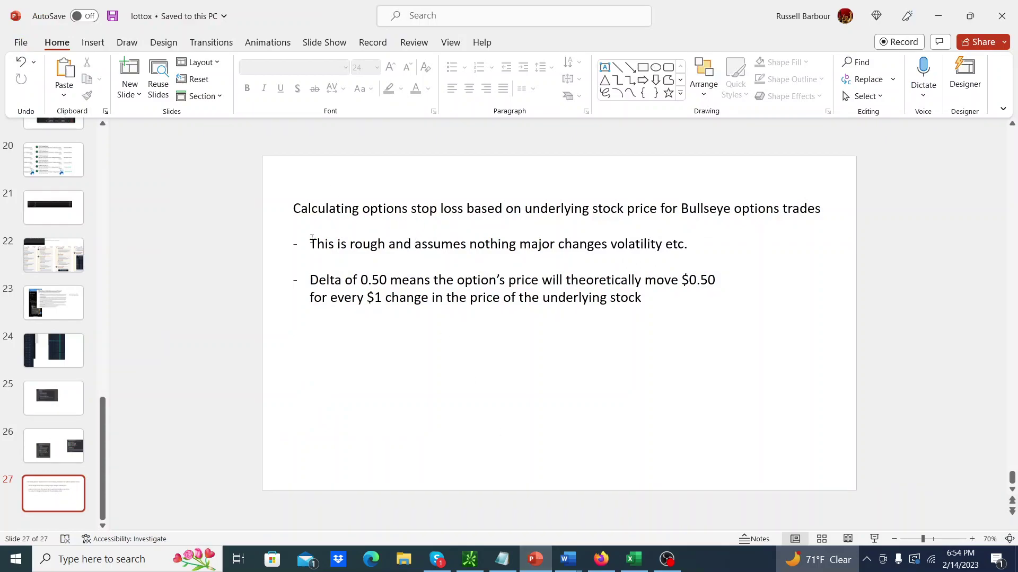
pyautogui.moveTo(312, 243); pyautogui.dragTo(692, 247)
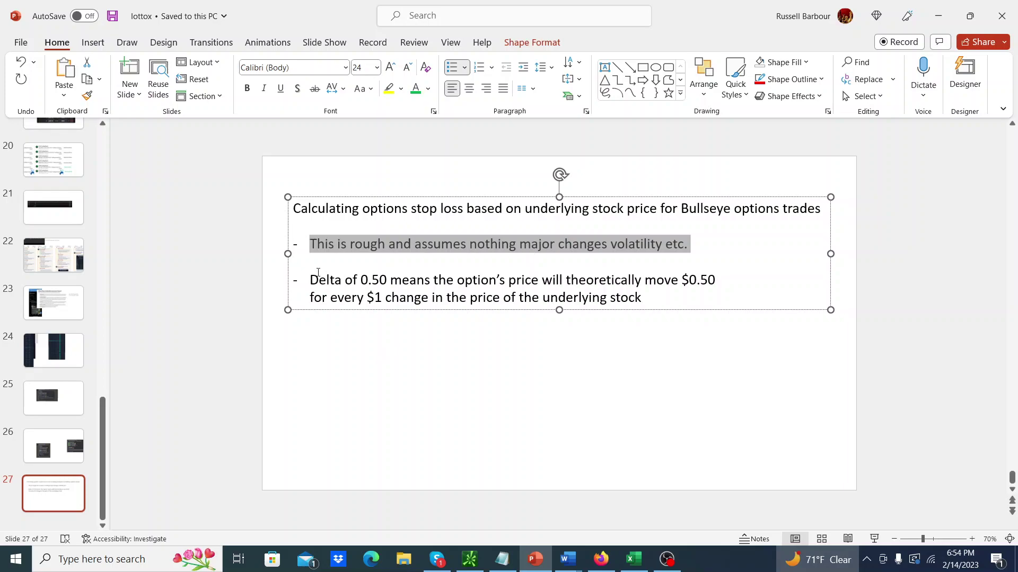
pyautogui.moveTo(311, 280); pyautogui.dragTo(624, 299)
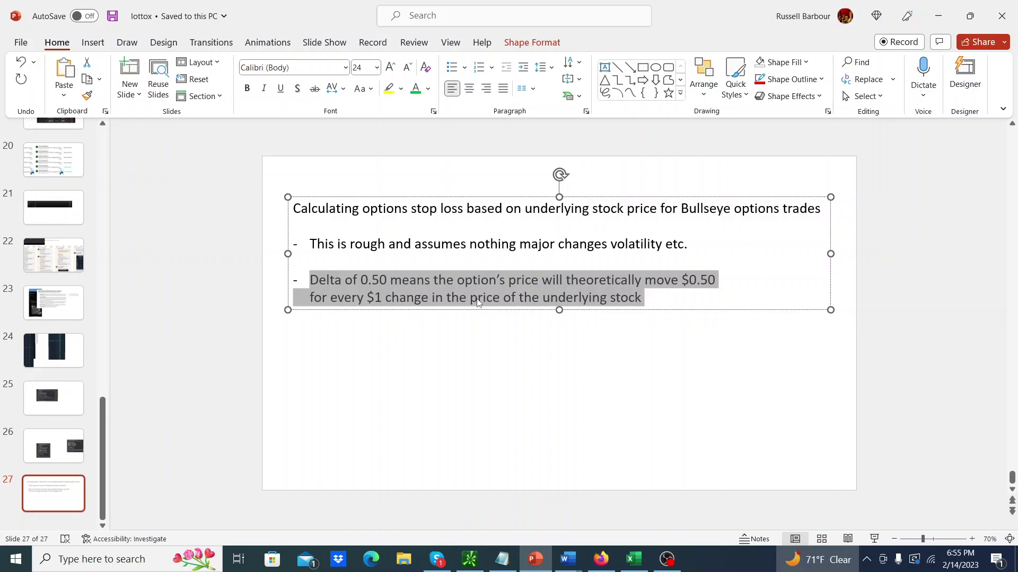
pyautogui.click(640, 290)
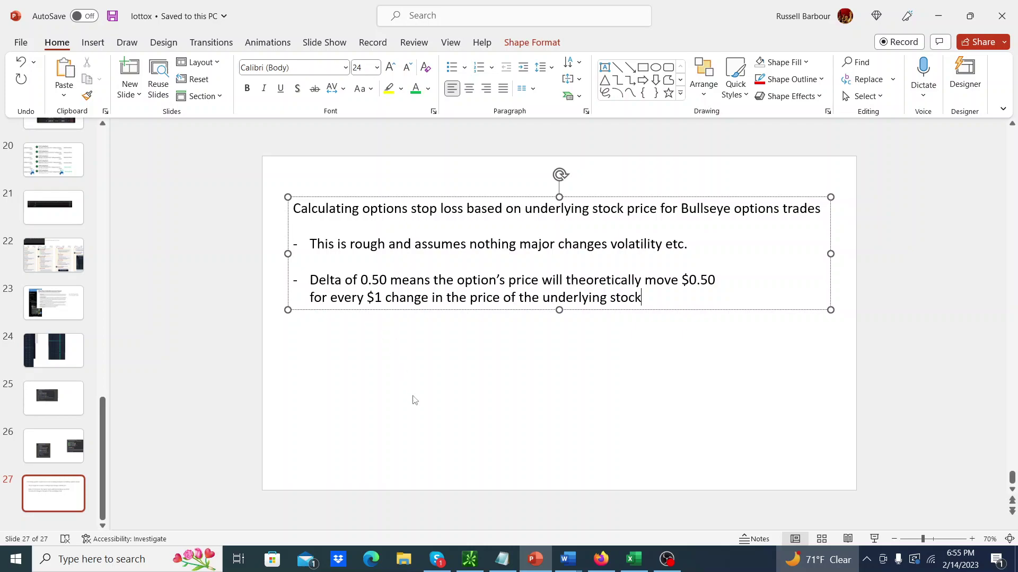
# - Select the CAT 24 Feb 245 call (delta .48, ask 3.95) in the thinkorswim option chain
pyautogui.click(466, 560)
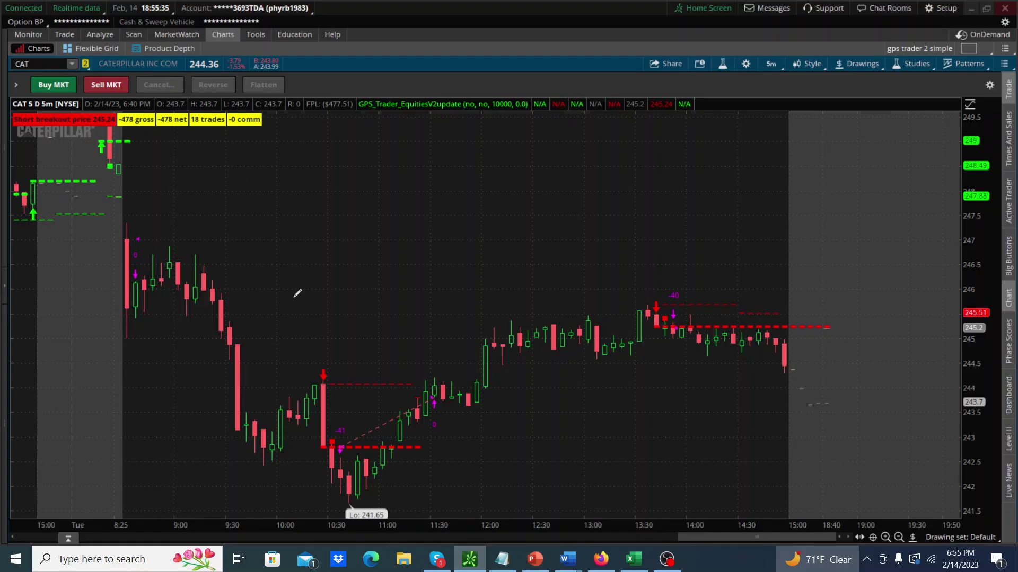
pyautogui.click(66, 41)
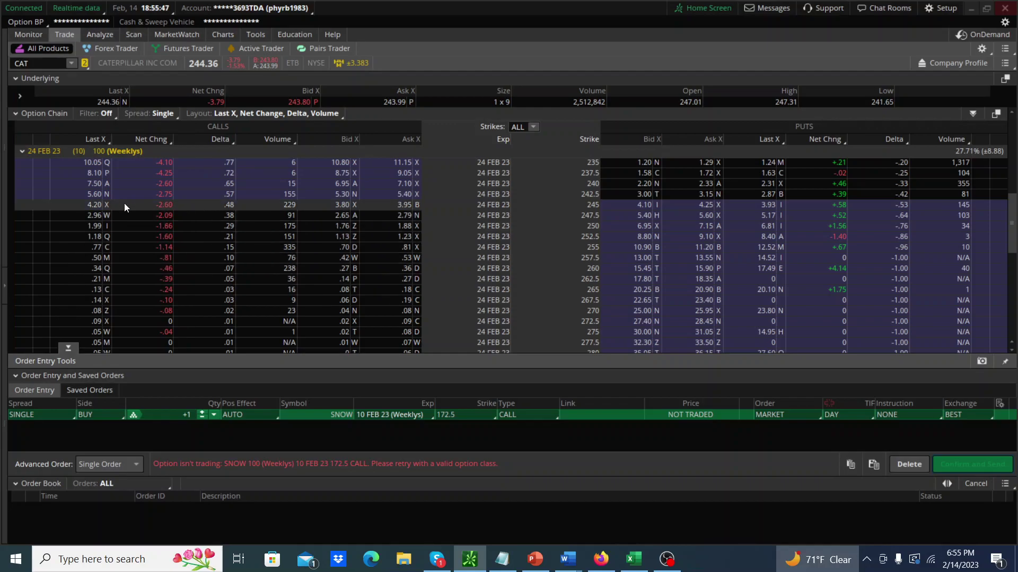
pyautogui.click(48, 204)
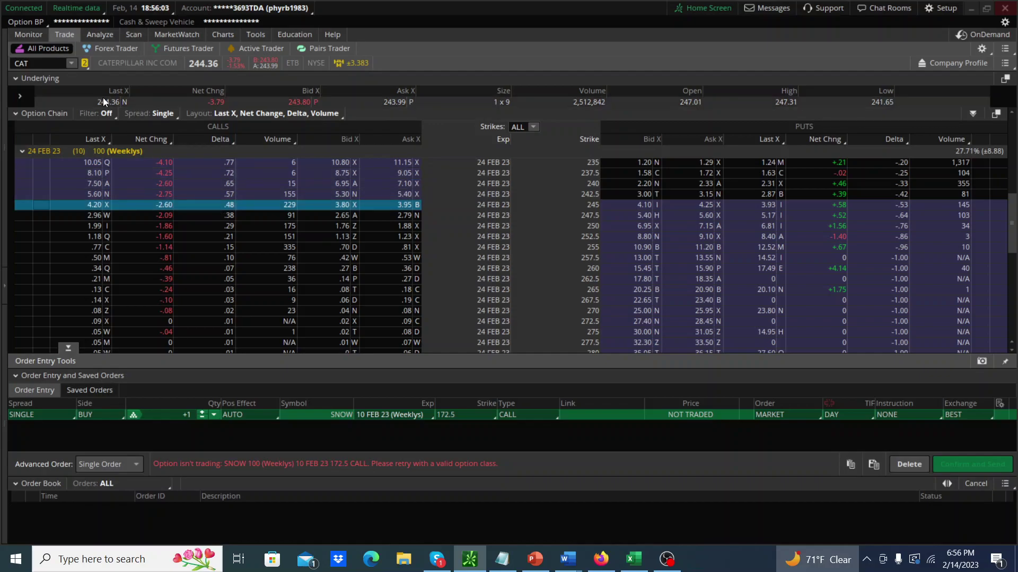
# - Draw a horizontal ray at about 244.49 on the CAT 5-minute chart, then return to the chain
pyautogui.click(218, 36)
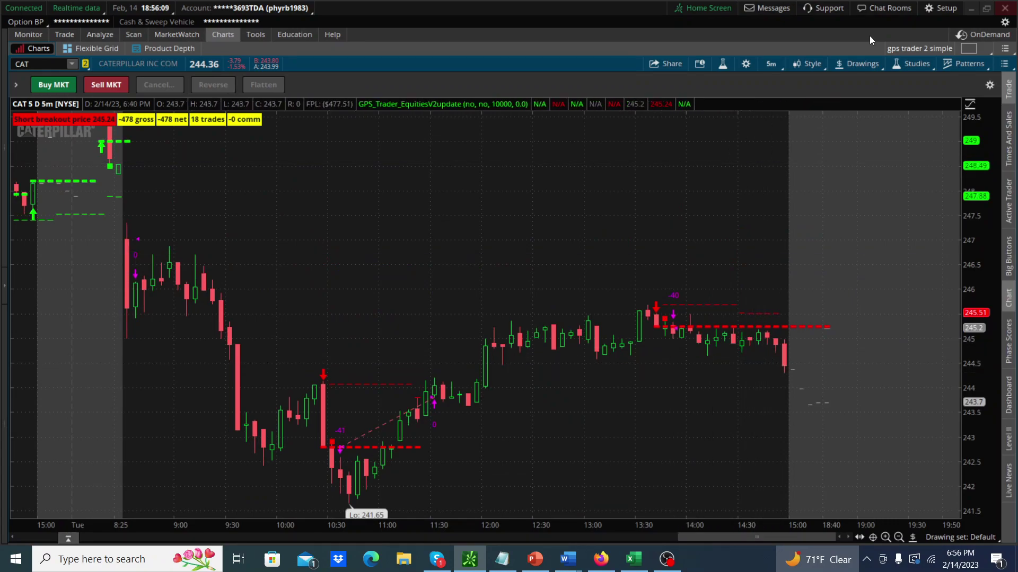
pyautogui.click(862, 64)
pyautogui.moveTo(843, 152)
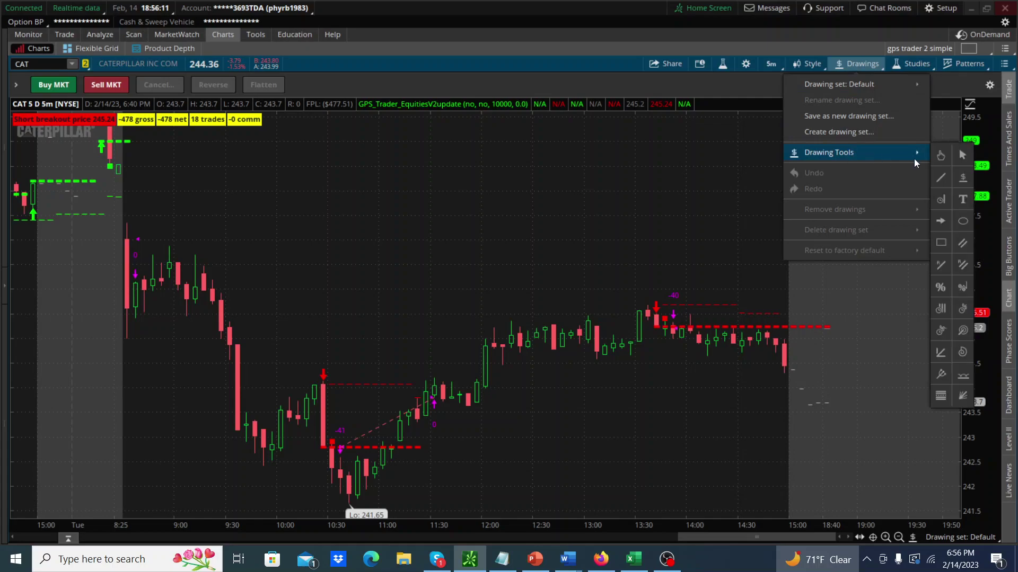
pyautogui.click(960, 183)
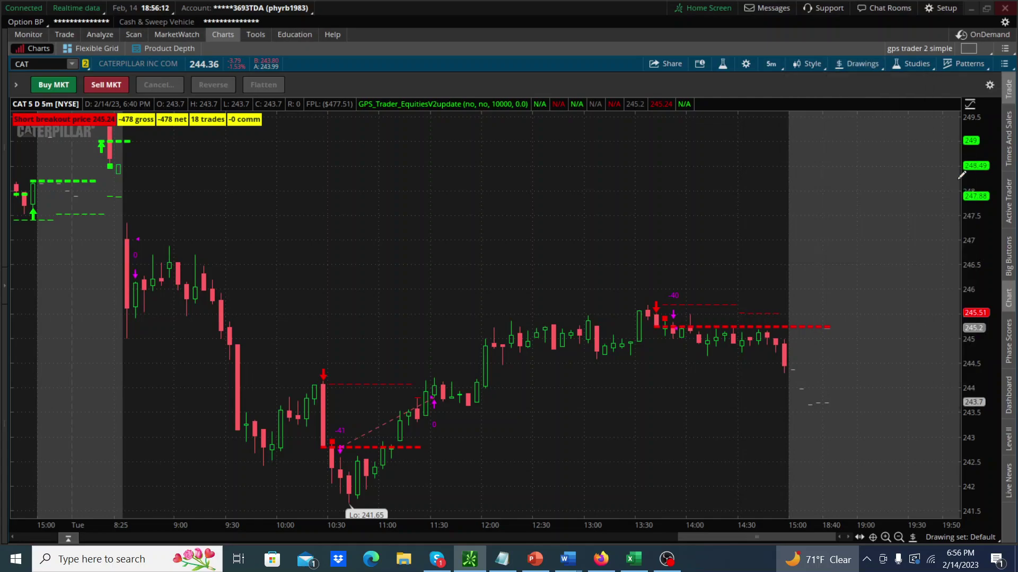
pyautogui.click(672, 364)
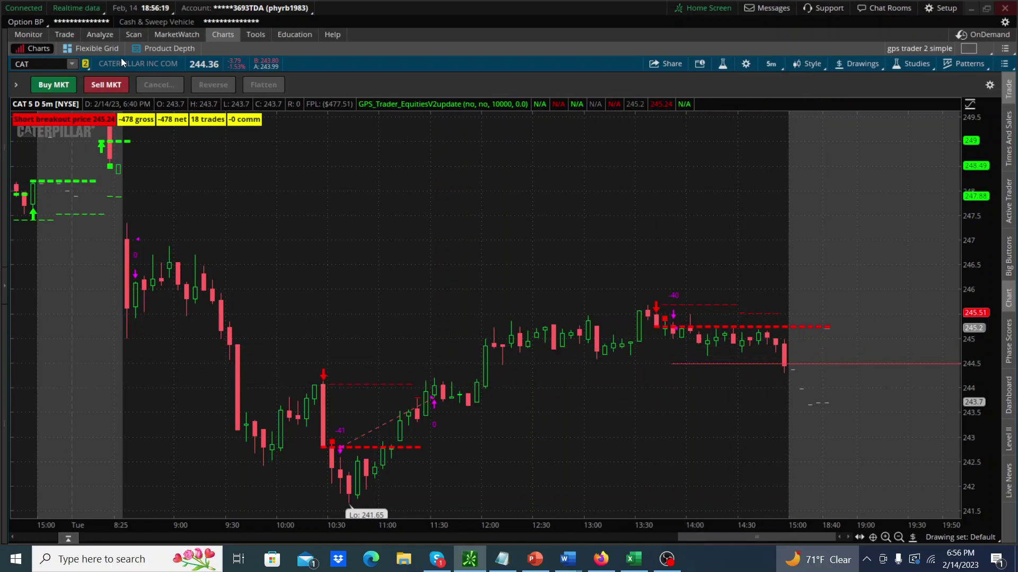
pyautogui.click(59, 35)
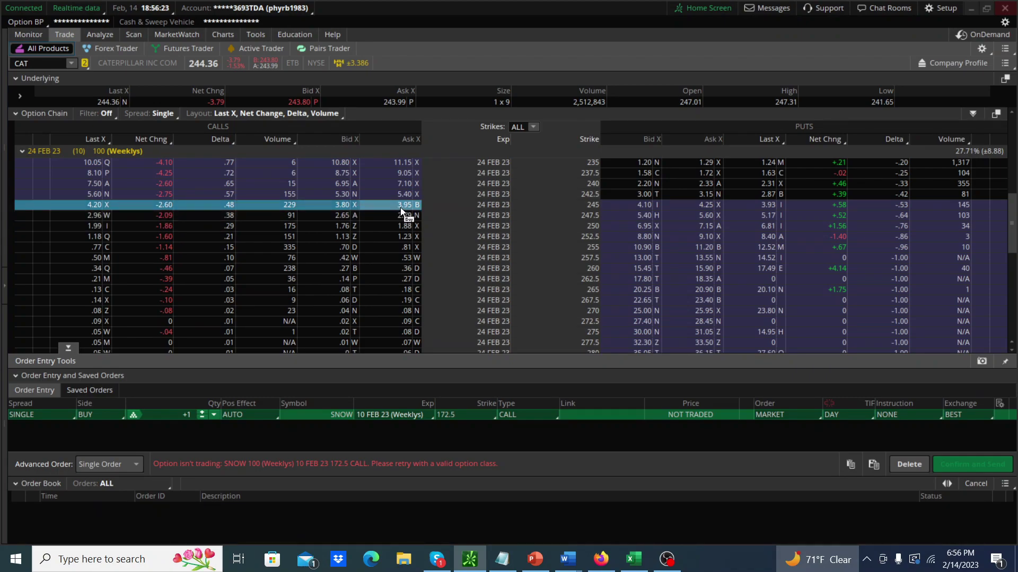
# - Add the slide line 'Call price on CAT = $3.95 and stock price is', then view the CAT chart
pyautogui.click(534, 559)
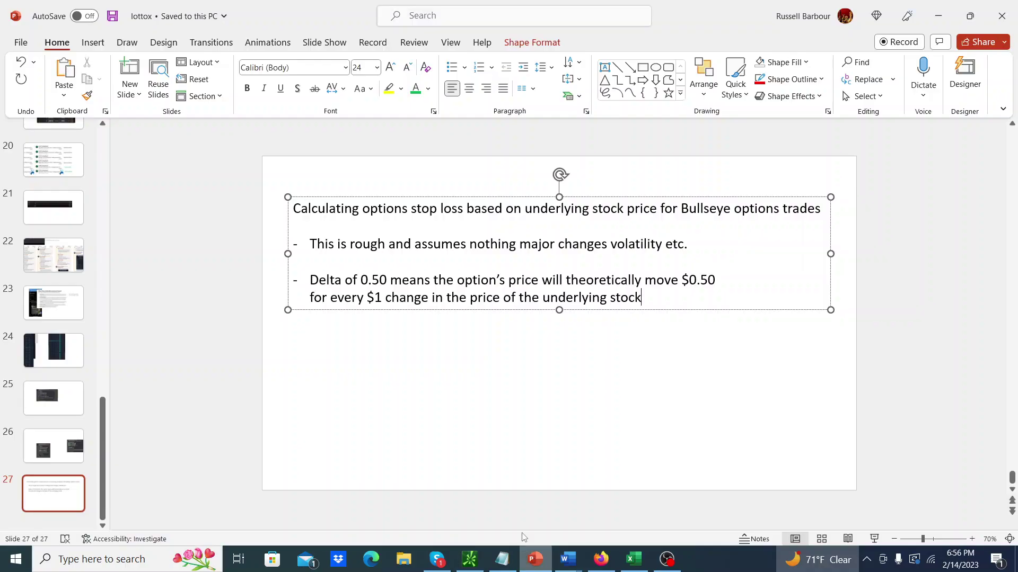
pyautogui.press('Return')
pyautogui.press('Return')
pyautogui.press('Return')
pyautogui.press('Return')
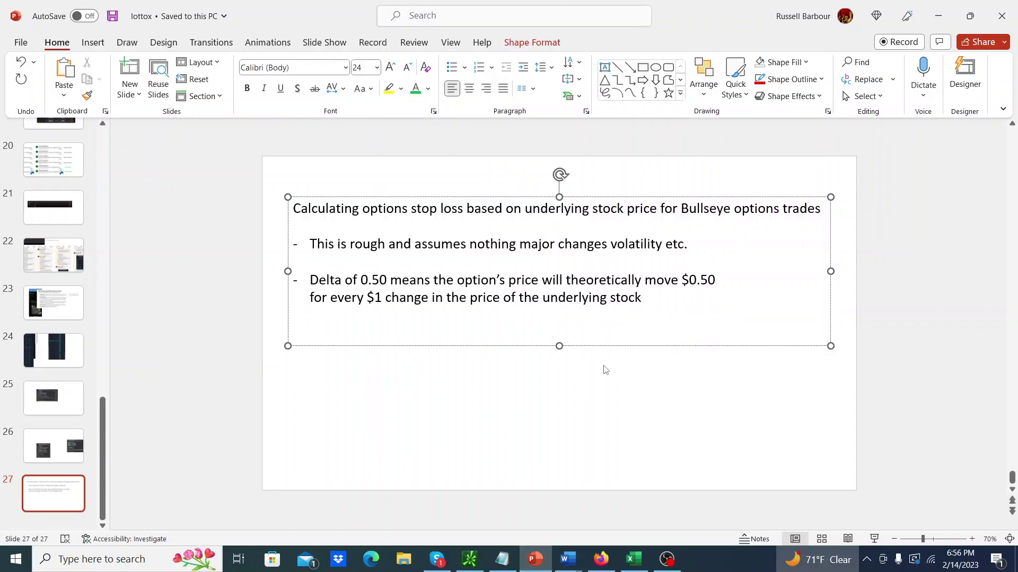
pyautogui.write('Cal')
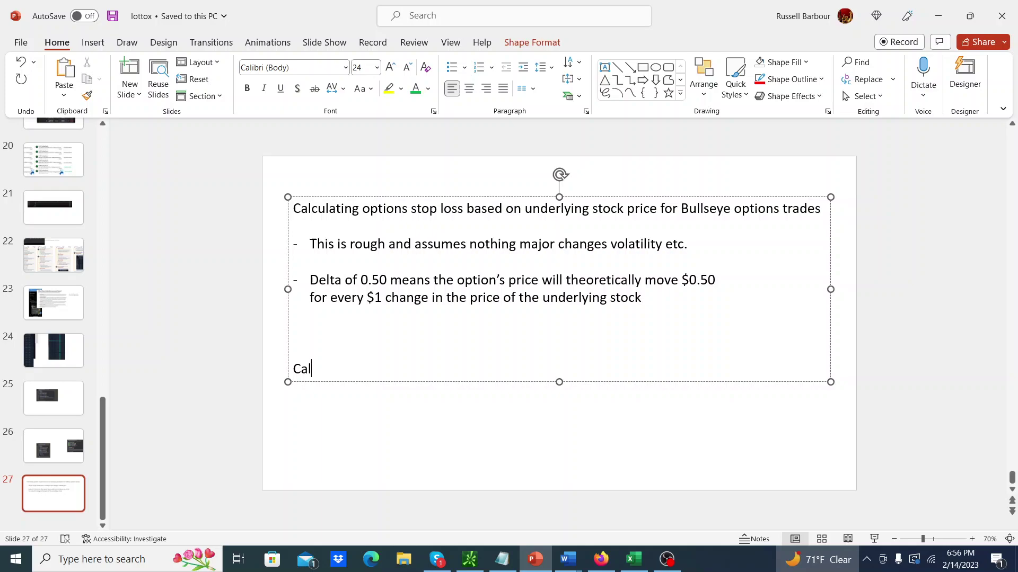
pyautogui.write('l price on Cat')
pyautogui.press('BackSpace')
pyautogui.press('BackSpace')
pyautogui.press('BackSpace')
pyautogui.press('BackSpace')
pyautogui.write('CAT = $')
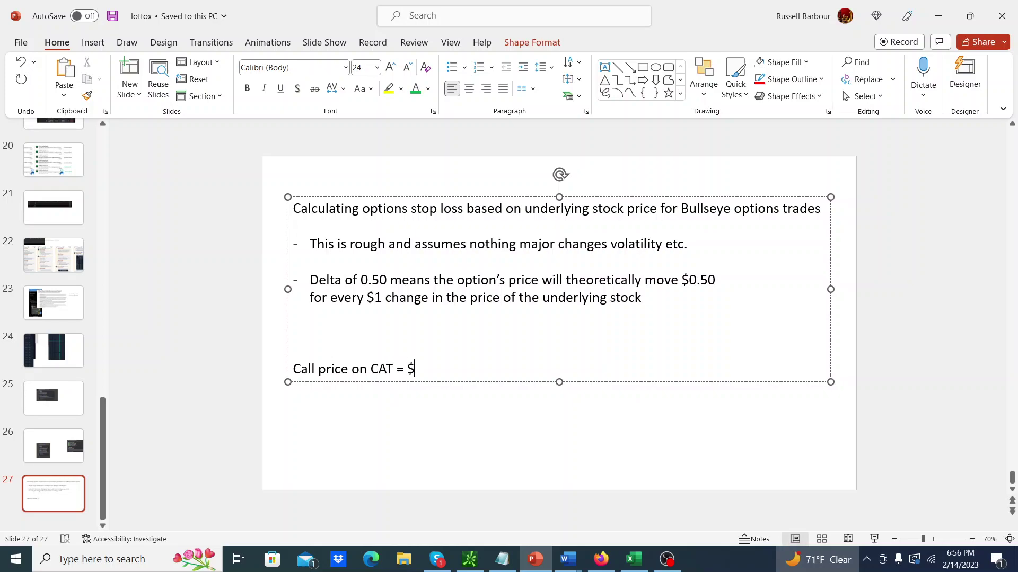
pyautogui.write('3.95  and stock price is')
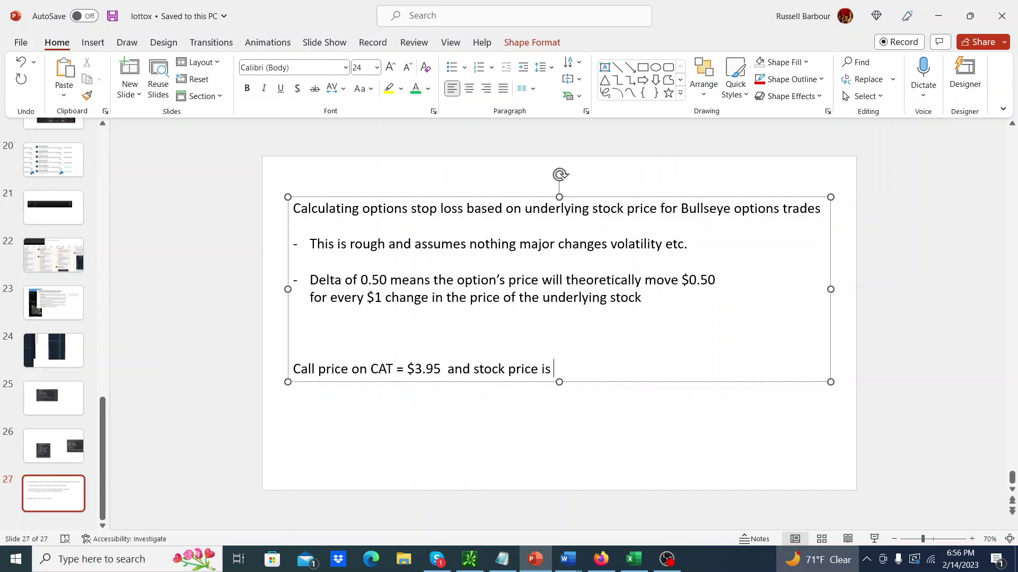
pyautogui.click(467, 560)
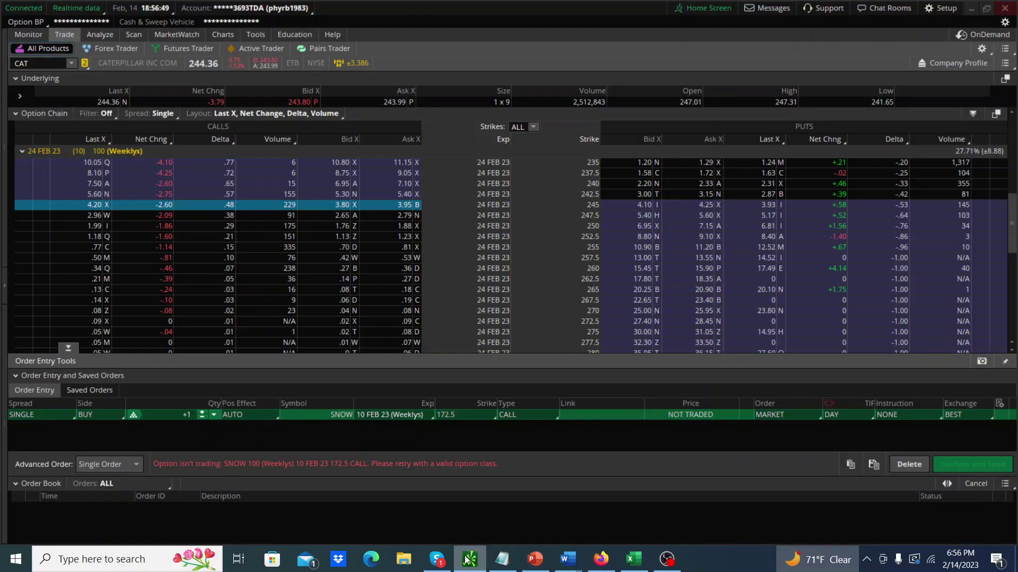
pyautogui.click(222, 34)
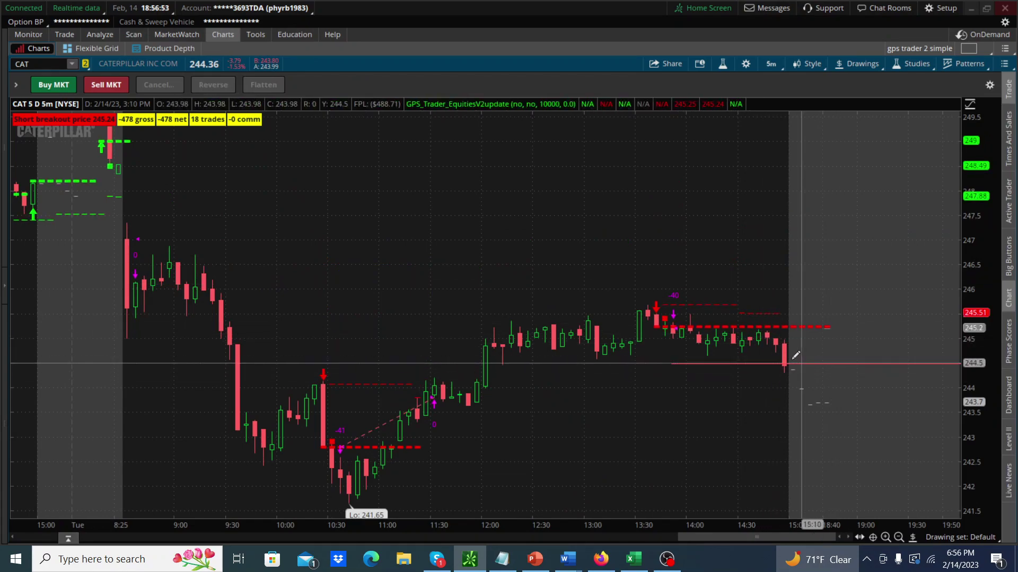
# - Finish the line with the stock price $244.5 and start a new line
pyautogui.click(535, 559)
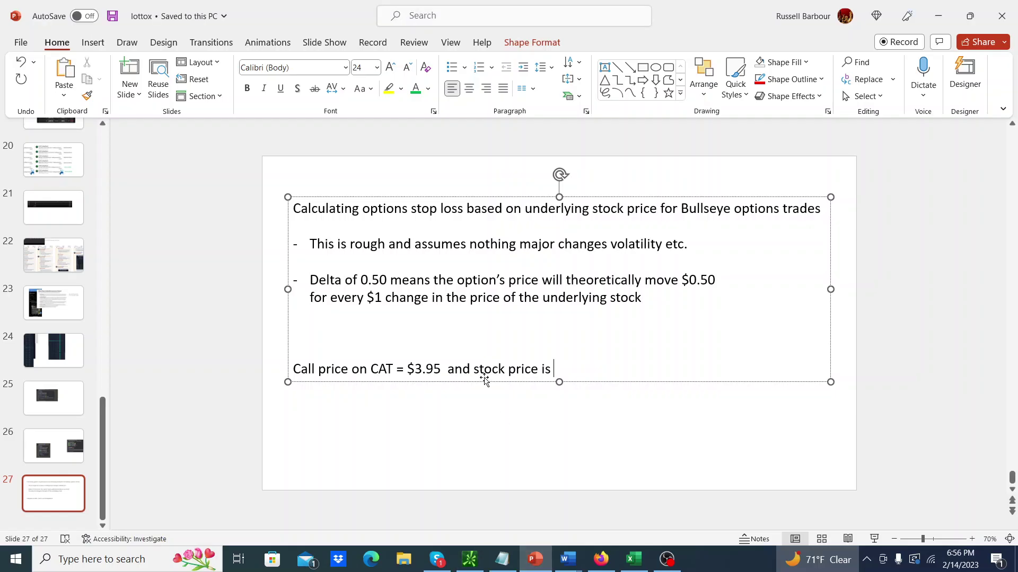
pyautogui.write('$244.5')
pyautogui.press('Return')
pyautogui.press('Return')
pyautogui.press('Return')
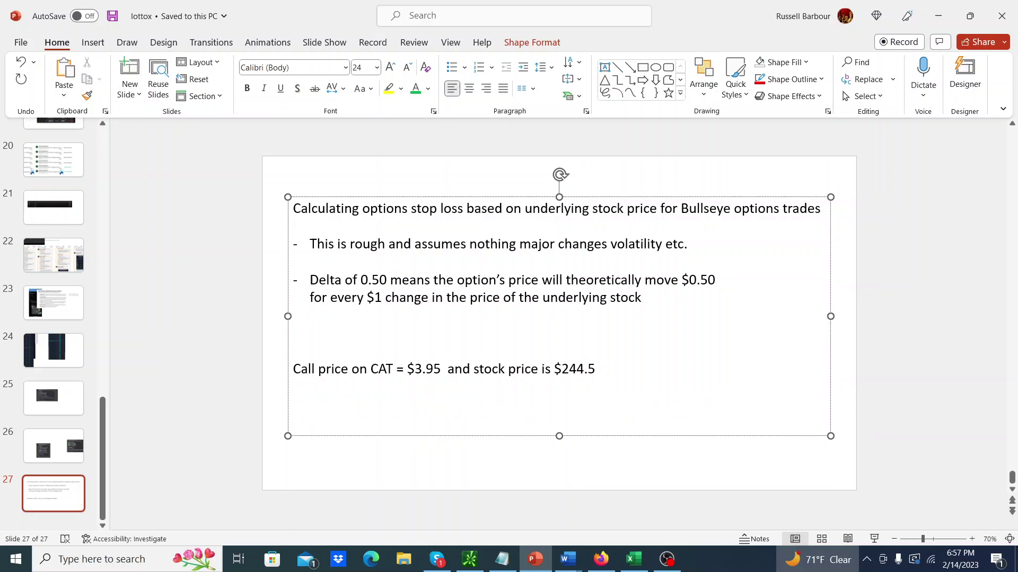
# - Add 'Stop for the stock is $243.5 (-$1) this means that call $3.95 - 0.5 = $3.45'
pyautogui.write('Stop for the stock is ')
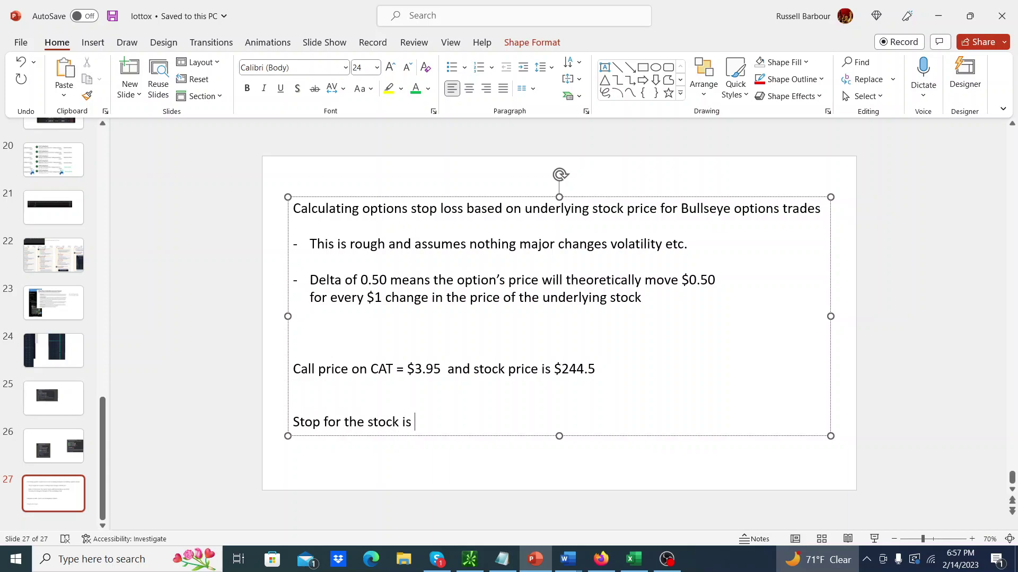
pyautogui.write('$243.5')
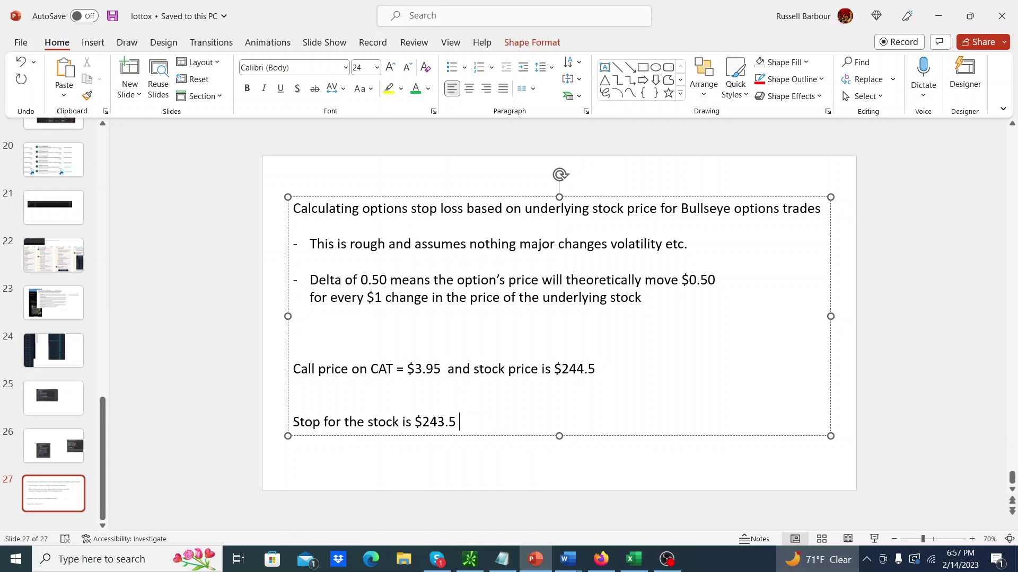
pyautogui.write(' (-$1)')
pyautogui.write('this mean')
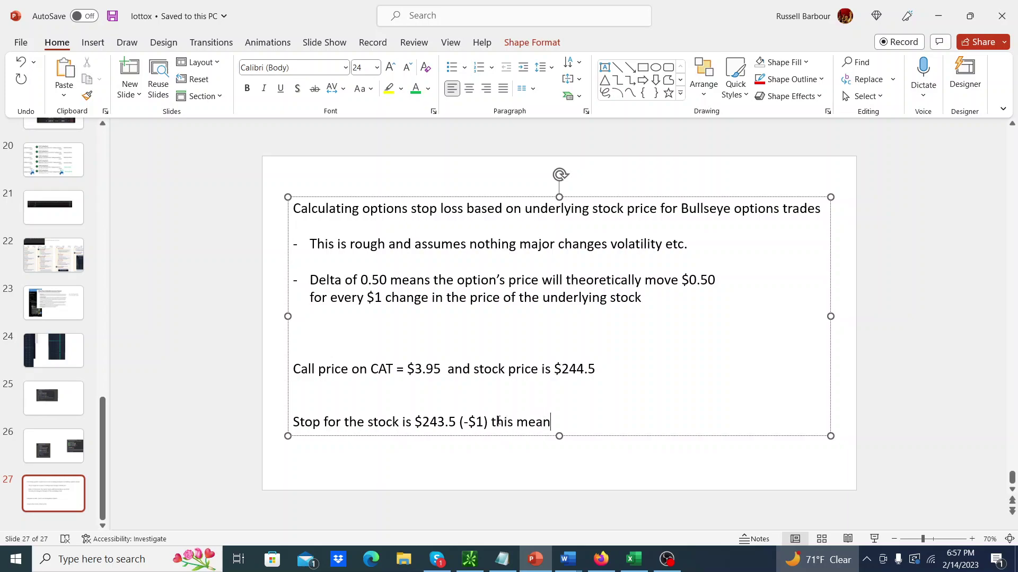
pyautogui.write('s that call $9')
pyautogui.press('BackSpace')
pyautogui.write('3.95 - ')
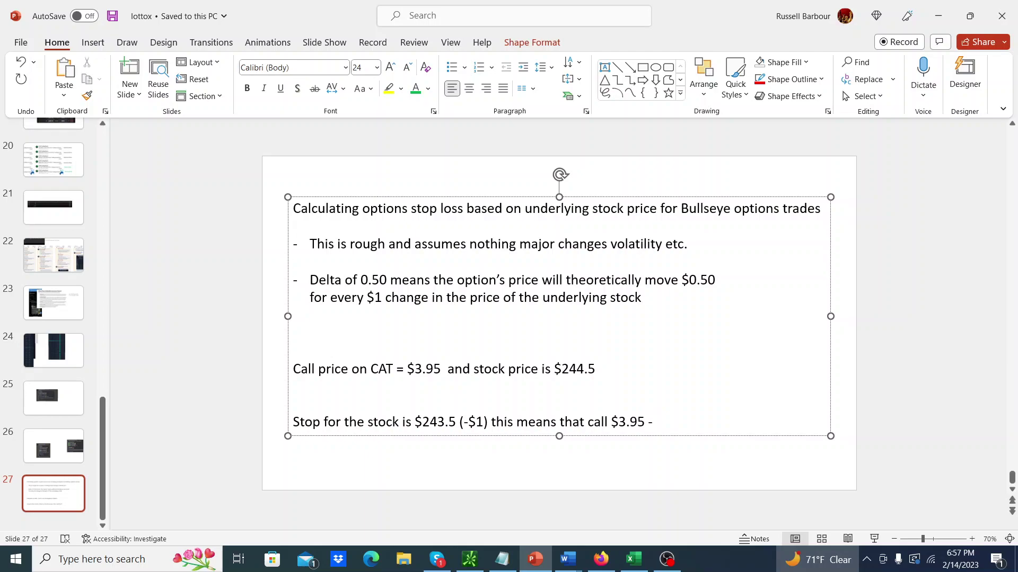
pyautogui.write('0.5 = #.')
pyautogui.press('BackSpace')
pyautogui.press('BackSpace')
pyautogui.write('$3.45')
# - Check the CAT option chain's call deltas, bids and asks, then go back to slide 27
pyautogui.click(469, 559)
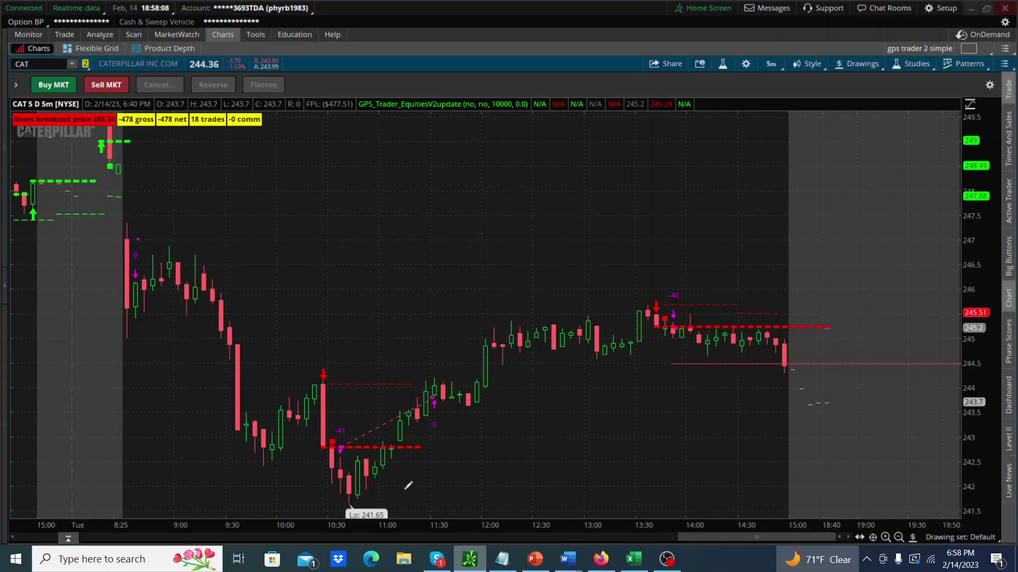
pyautogui.click(70, 35)
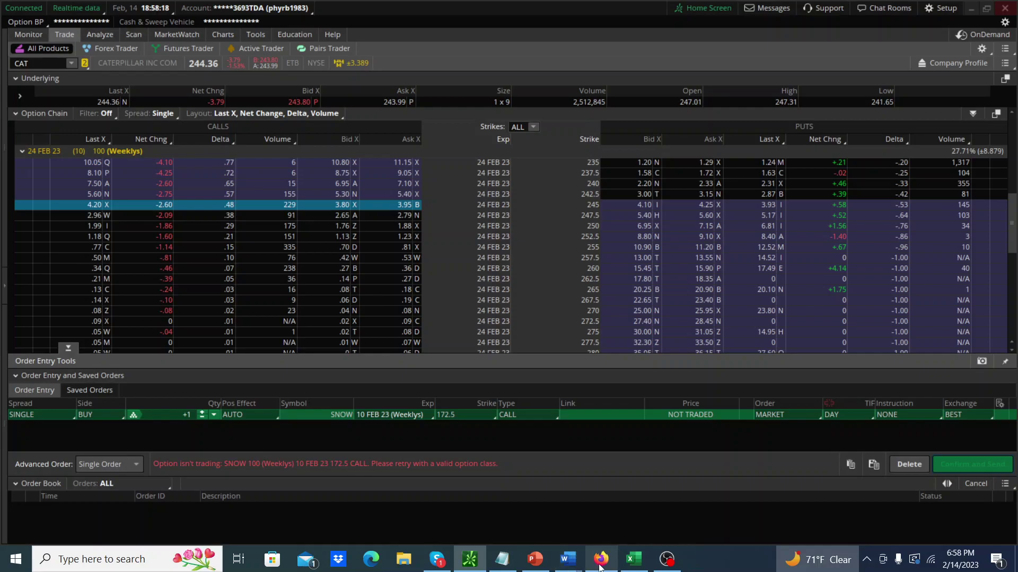
pyautogui.click(535, 559)
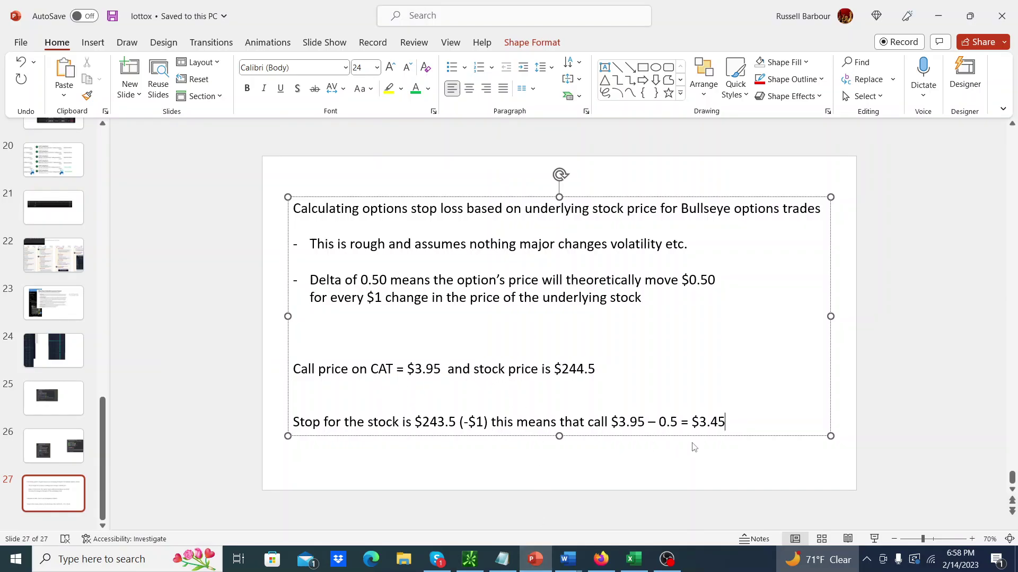
pyautogui.moveTo(691, 421); pyautogui.dragTo(725, 422)
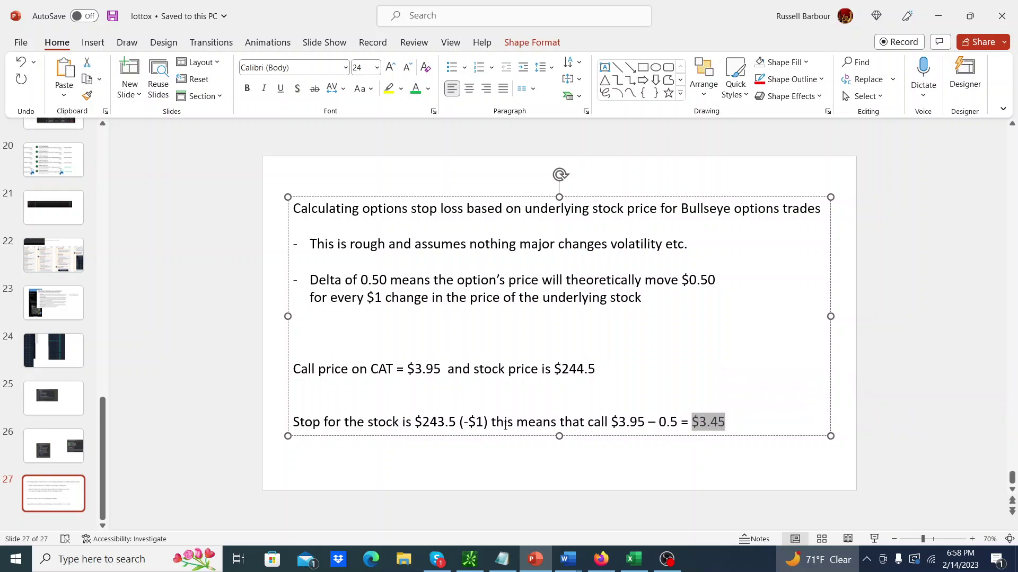
pyautogui.moveTo(415, 421); pyautogui.dragTo(452, 422)
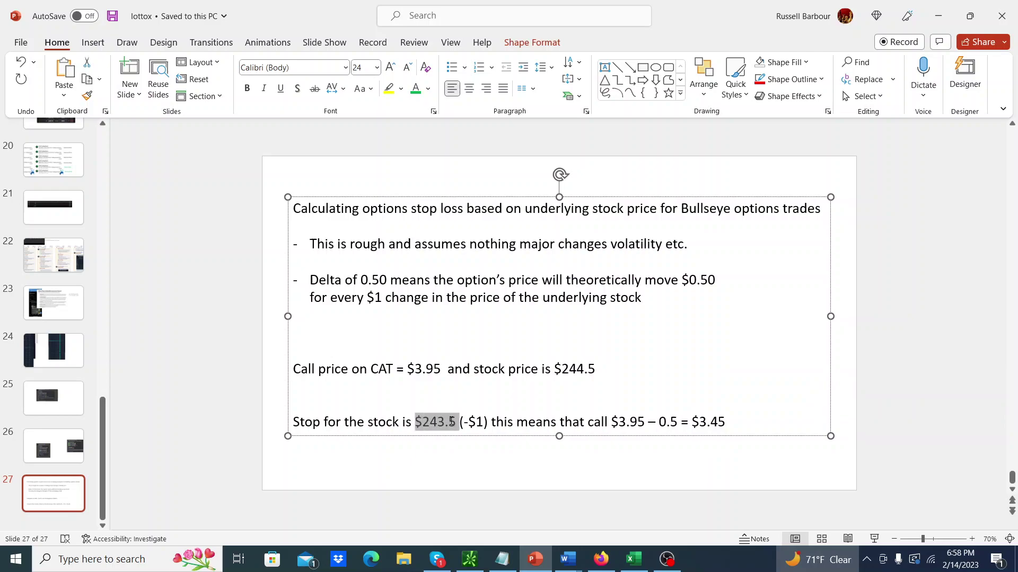
pyautogui.moveTo(724, 421); pyautogui.dragTo(692, 422)
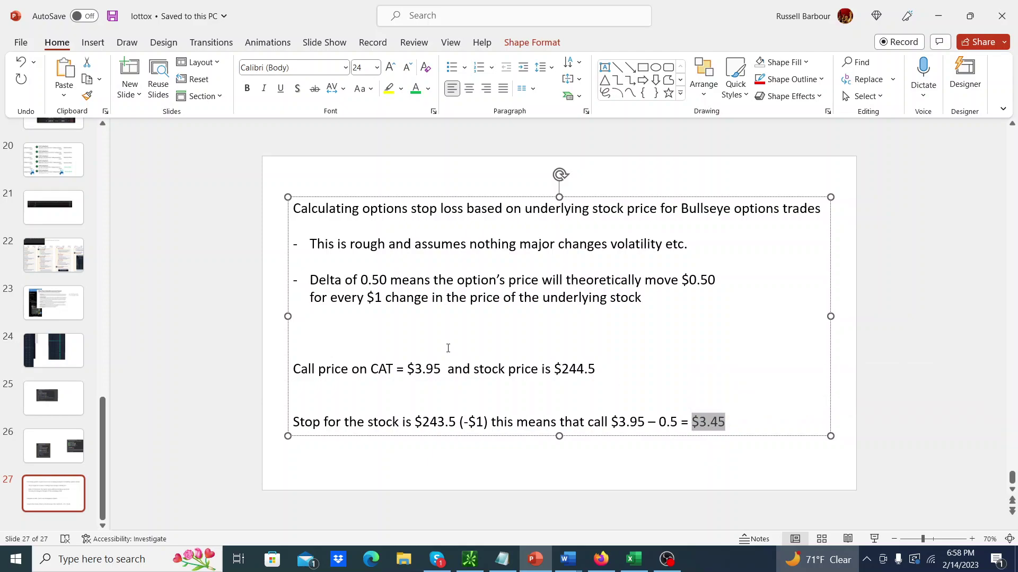
pyautogui.moveTo(446, 368); pyautogui.dragTo(407, 368)
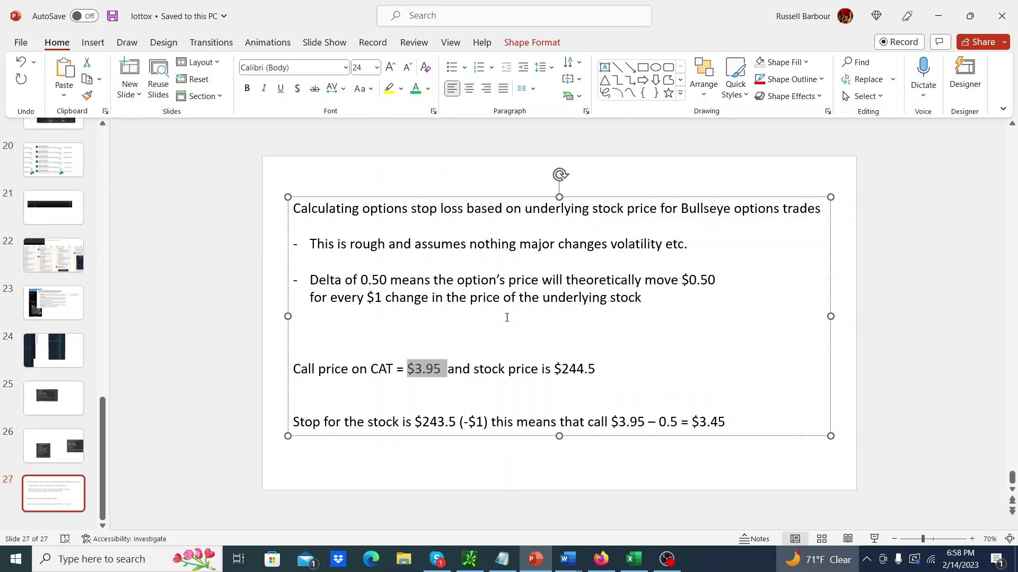
# - Show the CAT five-day 5-minute chart with the 244.5 price ray in thinkorswim
pyautogui.click(469, 559)
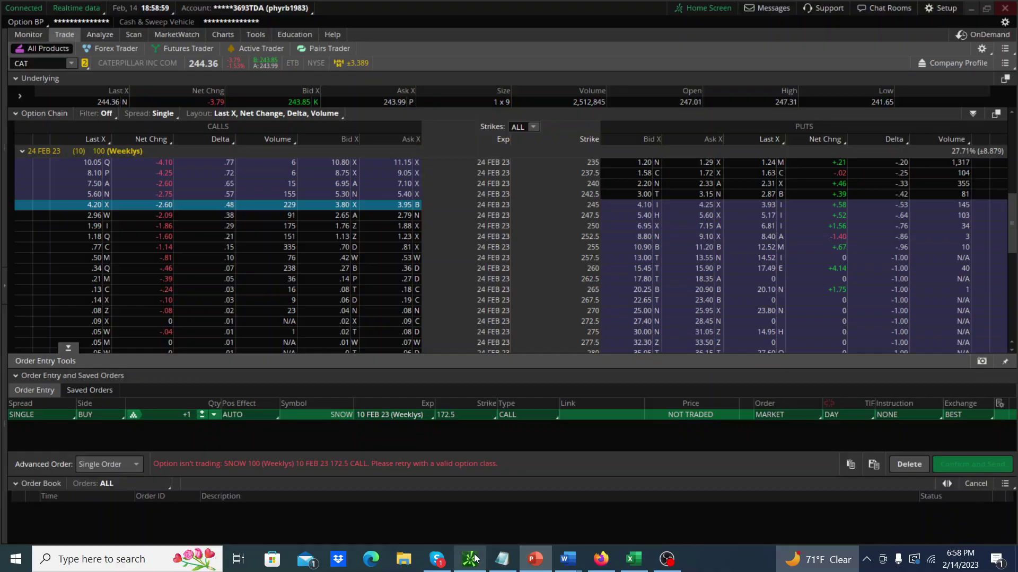
pyautogui.click(228, 34)
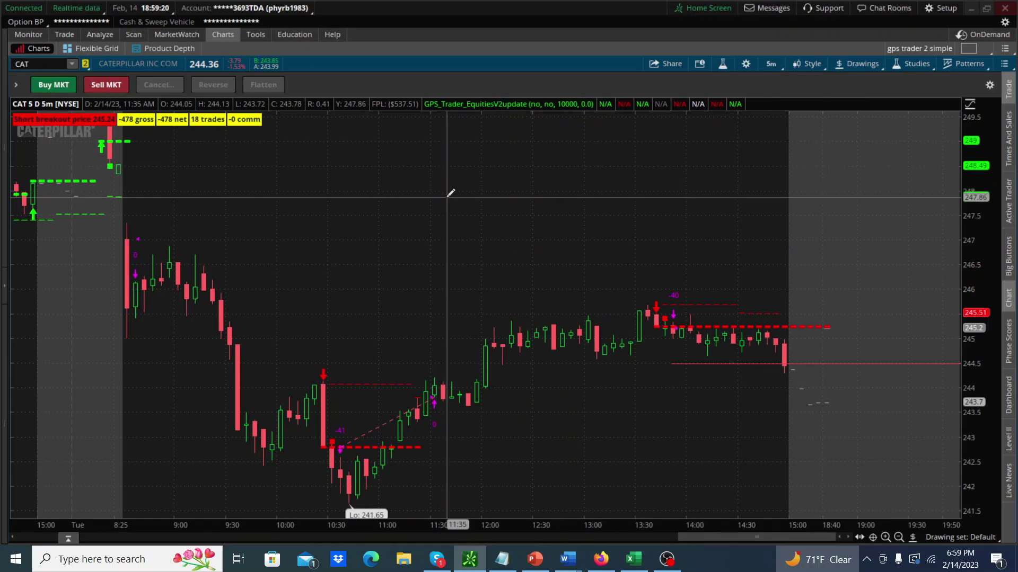
# - Return to the Bullseye post showing the CAT 250 call's $237 stop and $258/$268 targets
pyautogui.click(535, 558)
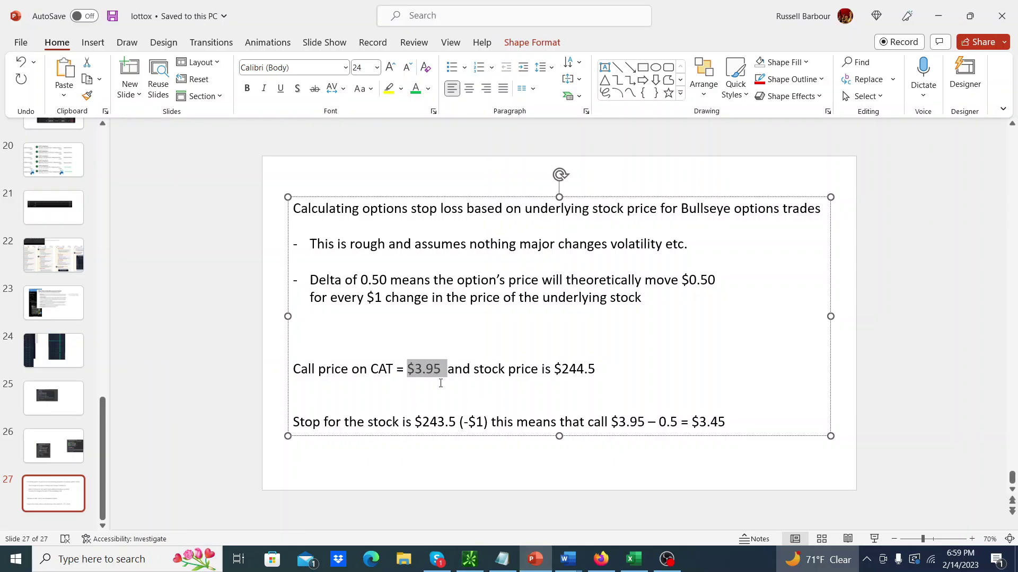
pyautogui.click(601, 559)
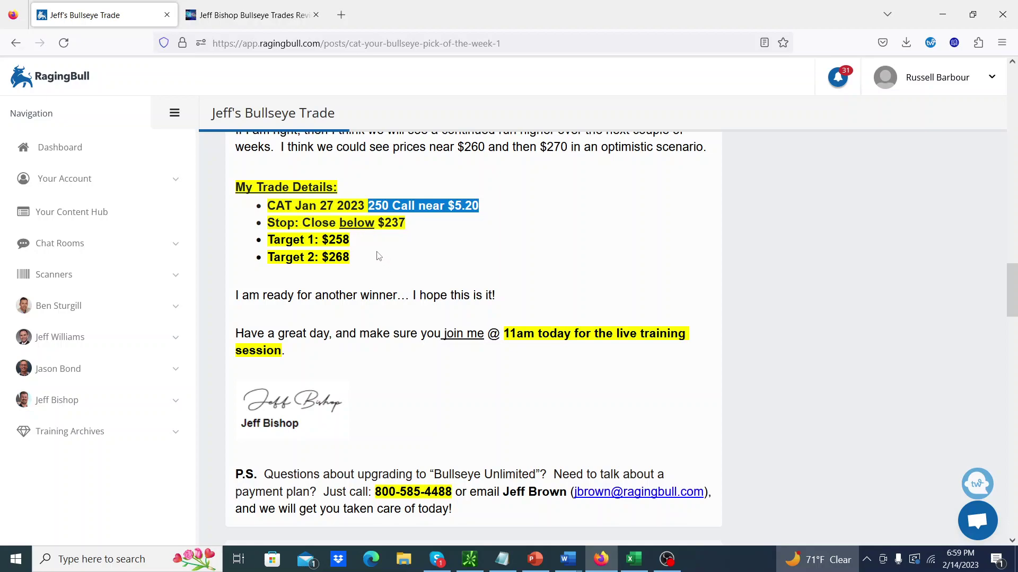
pyautogui.click(755, 274)
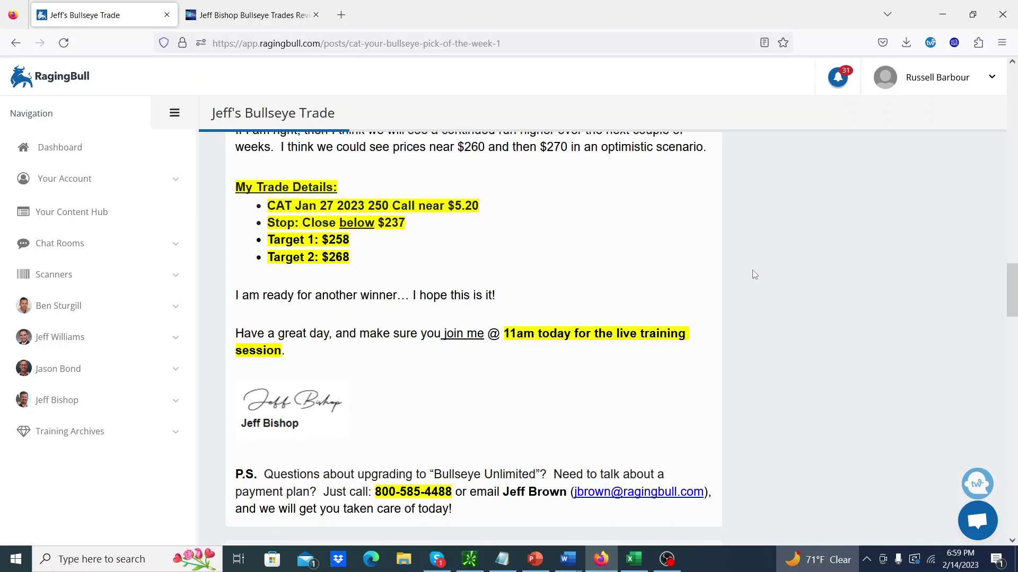